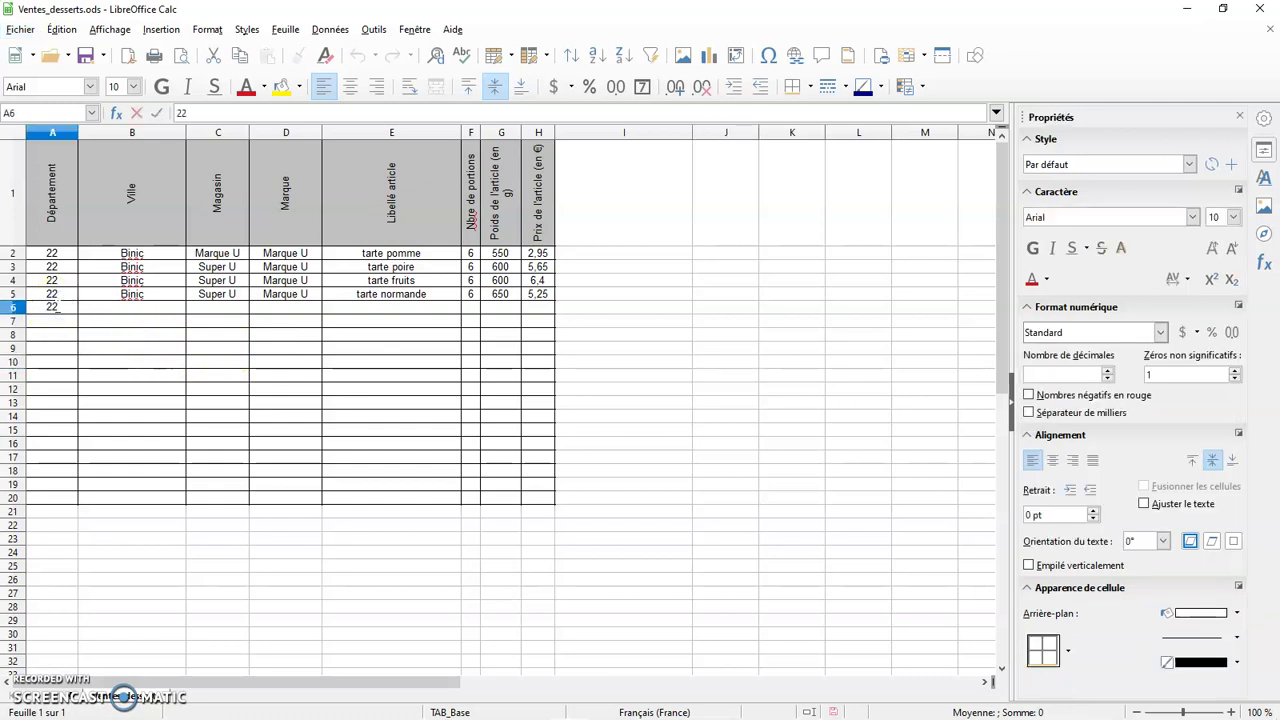
- Enter Binic as the Ville in row 6 of the table
{"action": "double_click", "coordinate": [107, 313]}
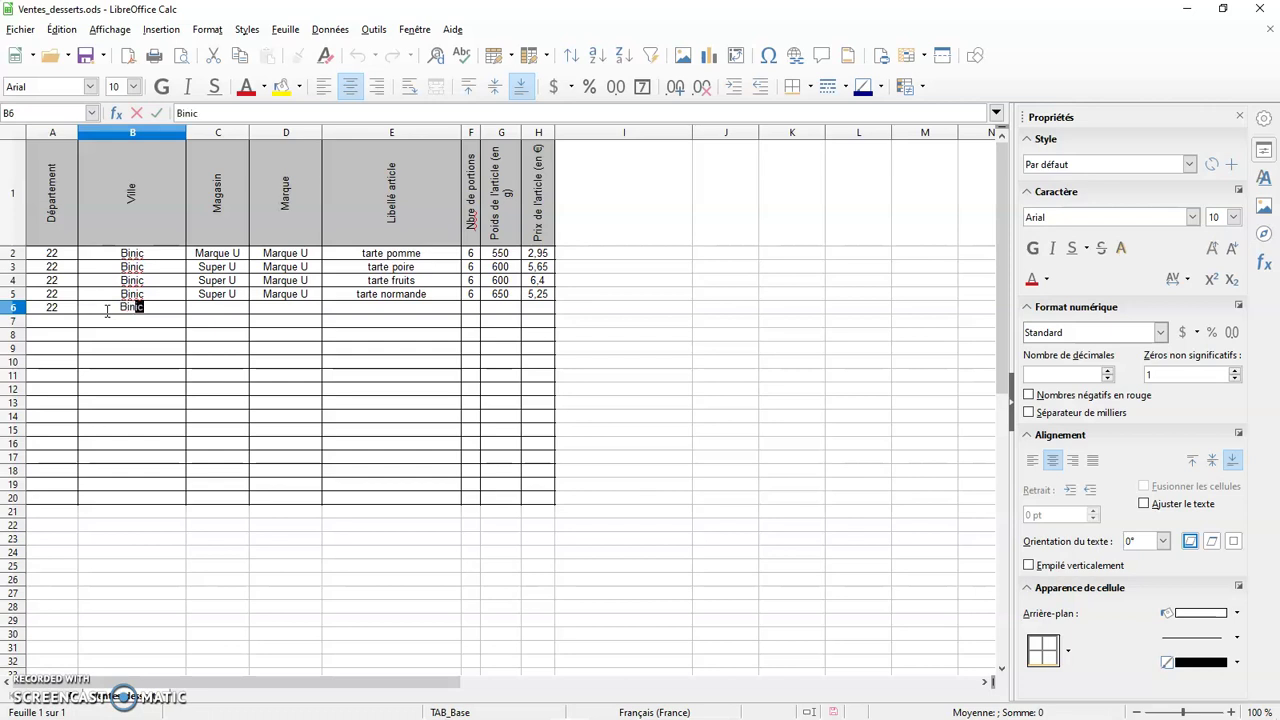
{"action": "type", "text": "Binic"}
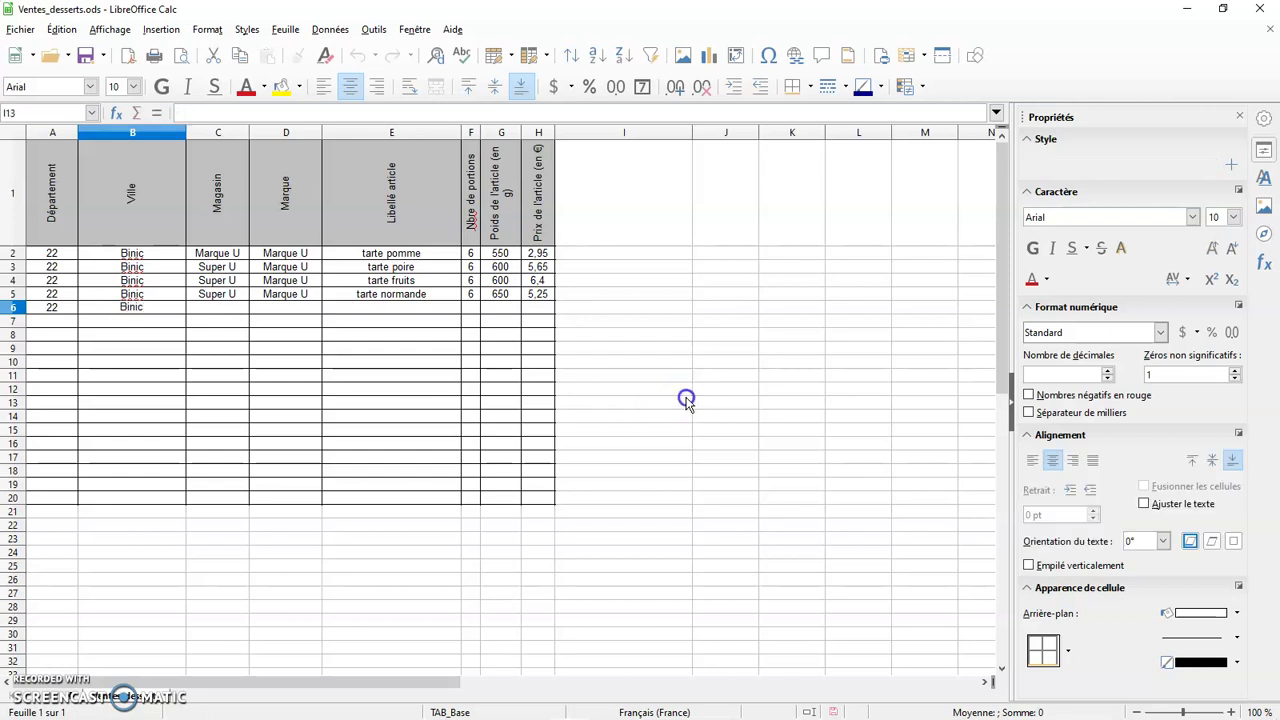
{"action": "left_click", "coordinate": [686, 401]}
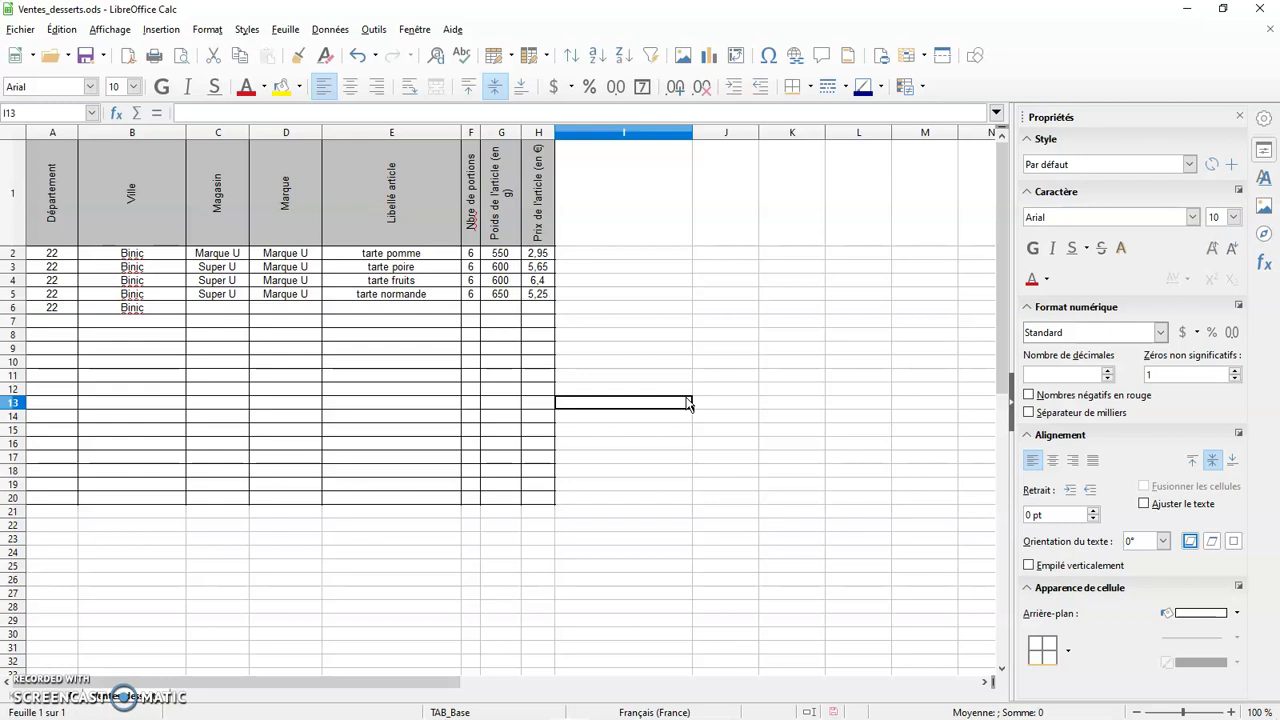
- Clear the Ville and Département entries in row 6
{"action": "double_click", "coordinate": [160, 311]}
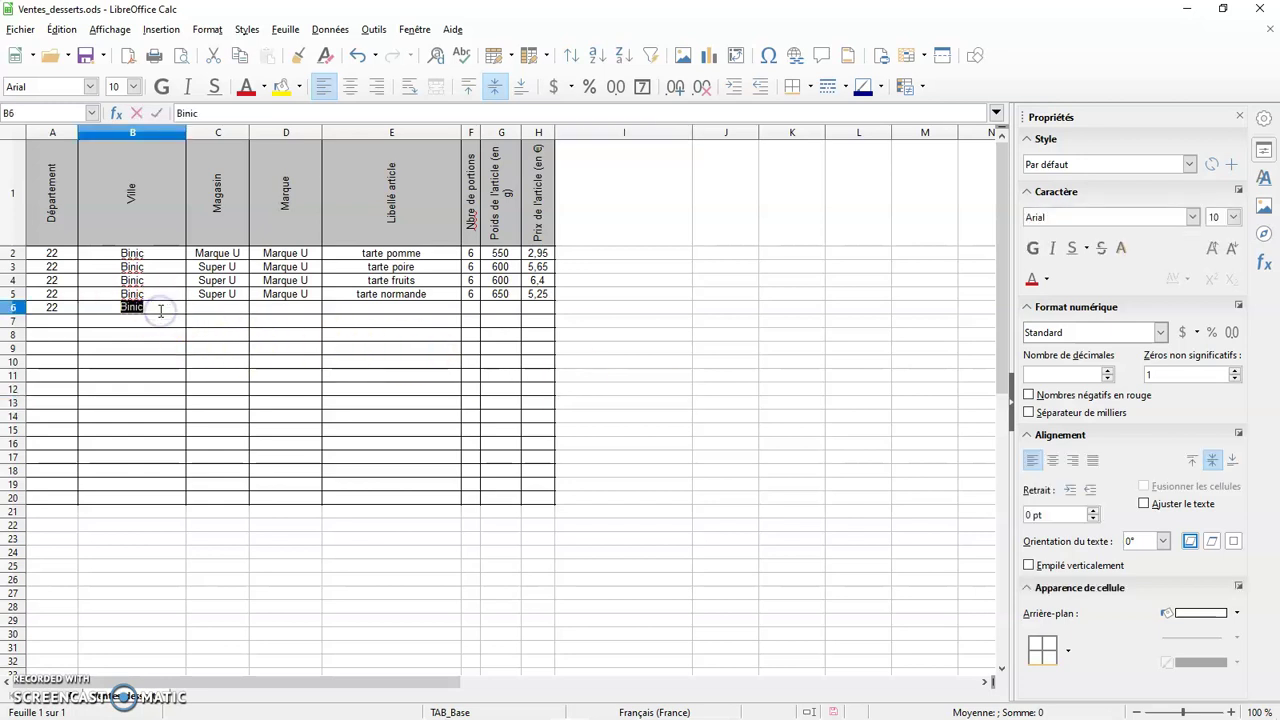
{"action": "key", "text": "BackSpace"}
{"action": "left_click", "coordinate": [62, 311]}
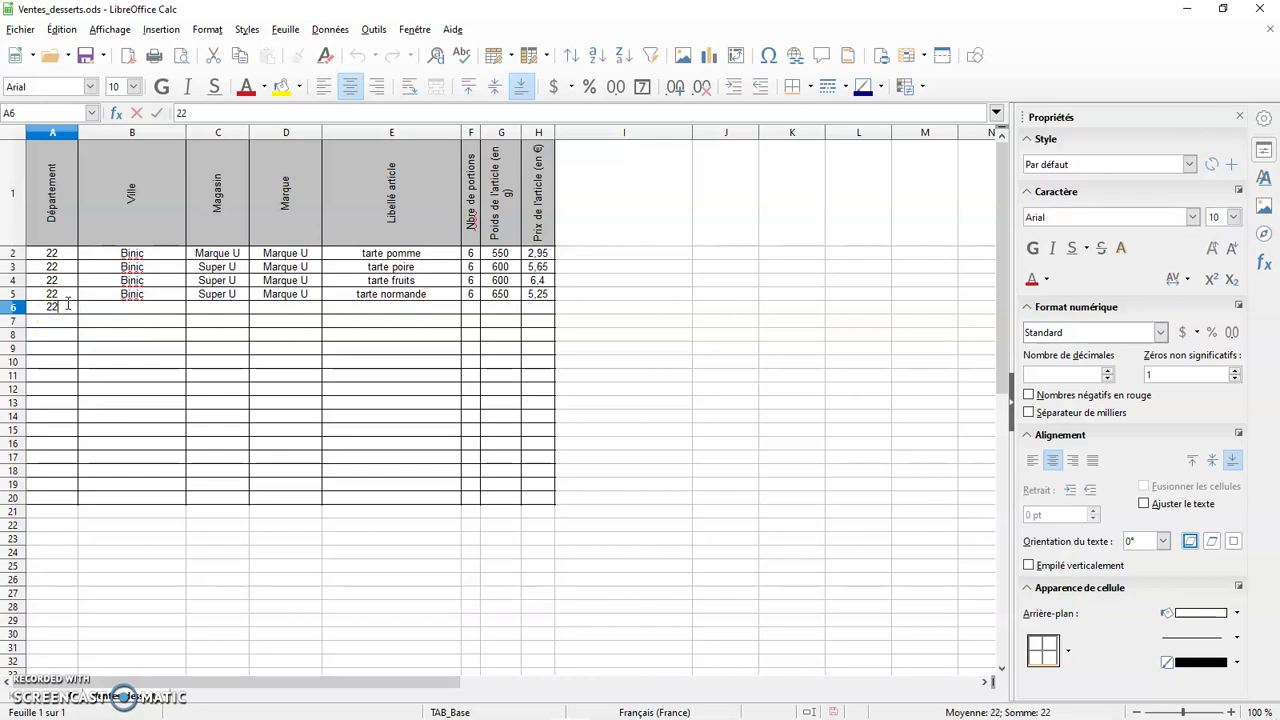
{"action": "key", "text": "BackSpace"}
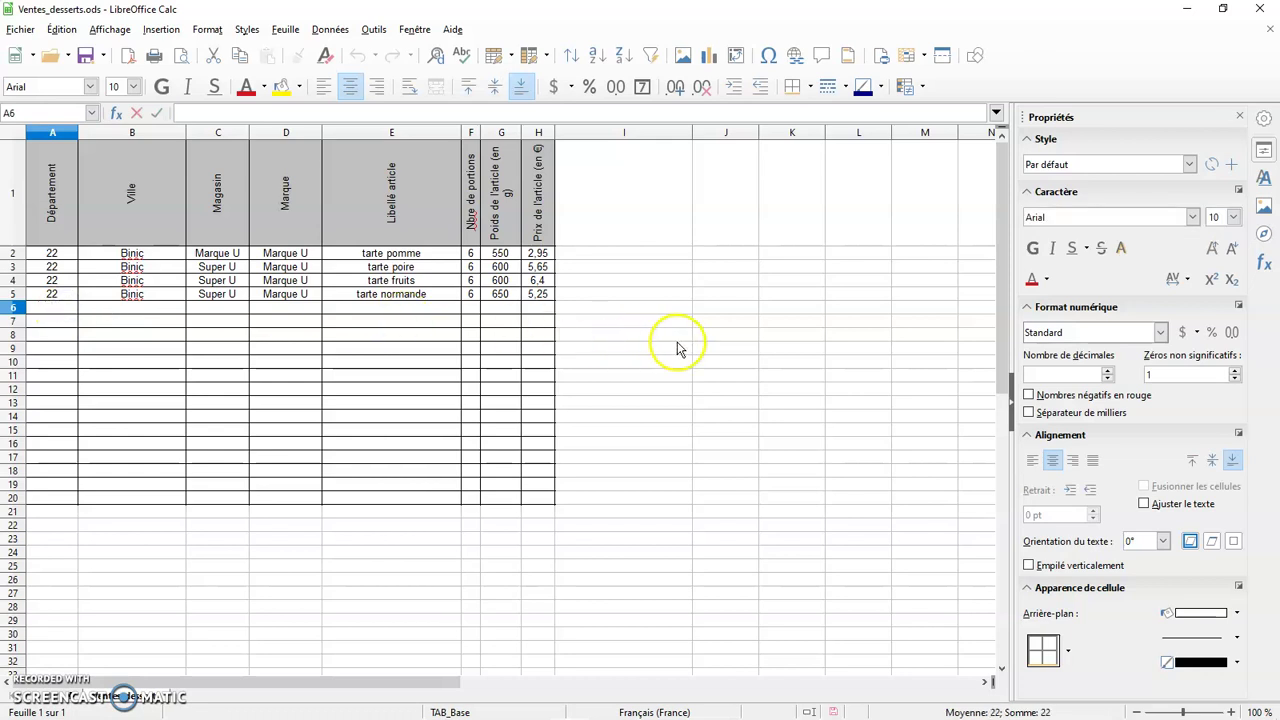
{"action": "left_click", "coordinate": [706, 350]}
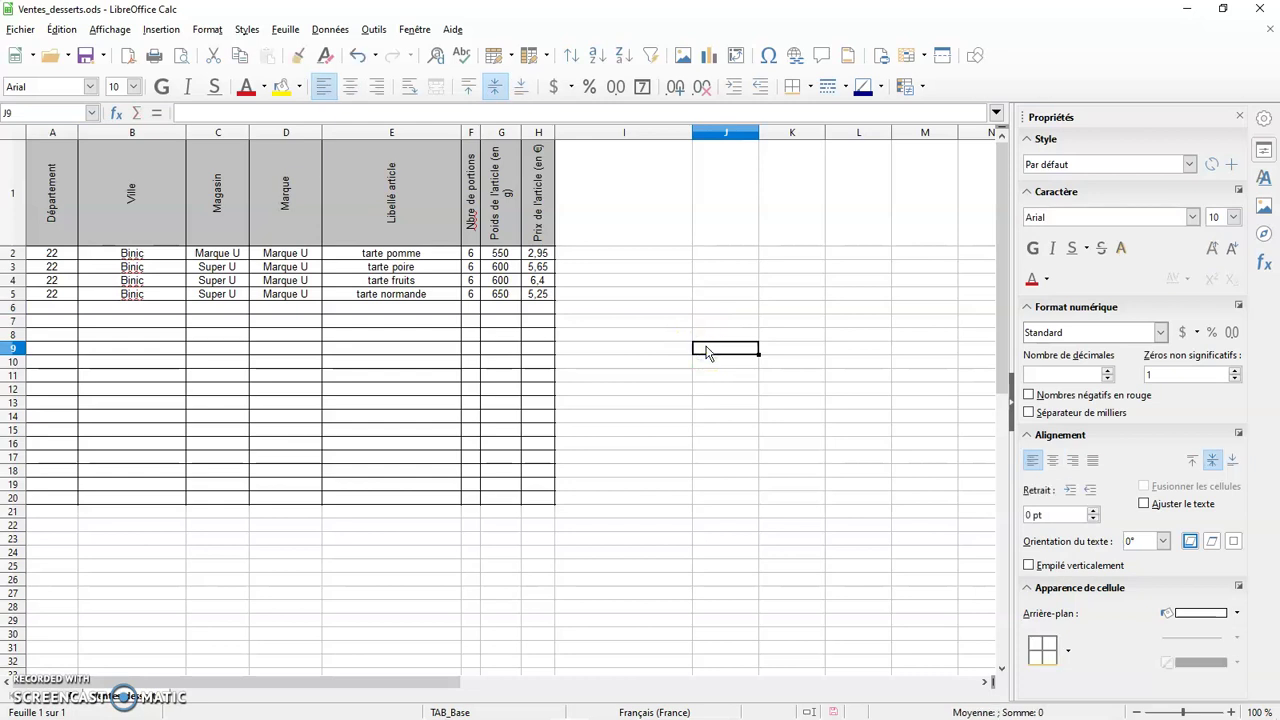
- Try to open the data entry form from empty cell J9, outside the table, and close it
{"action": "left_click", "coordinate": [722, 350]}
{"action": "left_click", "coordinate": [330, 30]}
{"action": "left_click", "coordinate": [398, 302]}
{"action": "left_click_drag", "start_coordinate": [603, 240], "coordinate": [724, 185]}
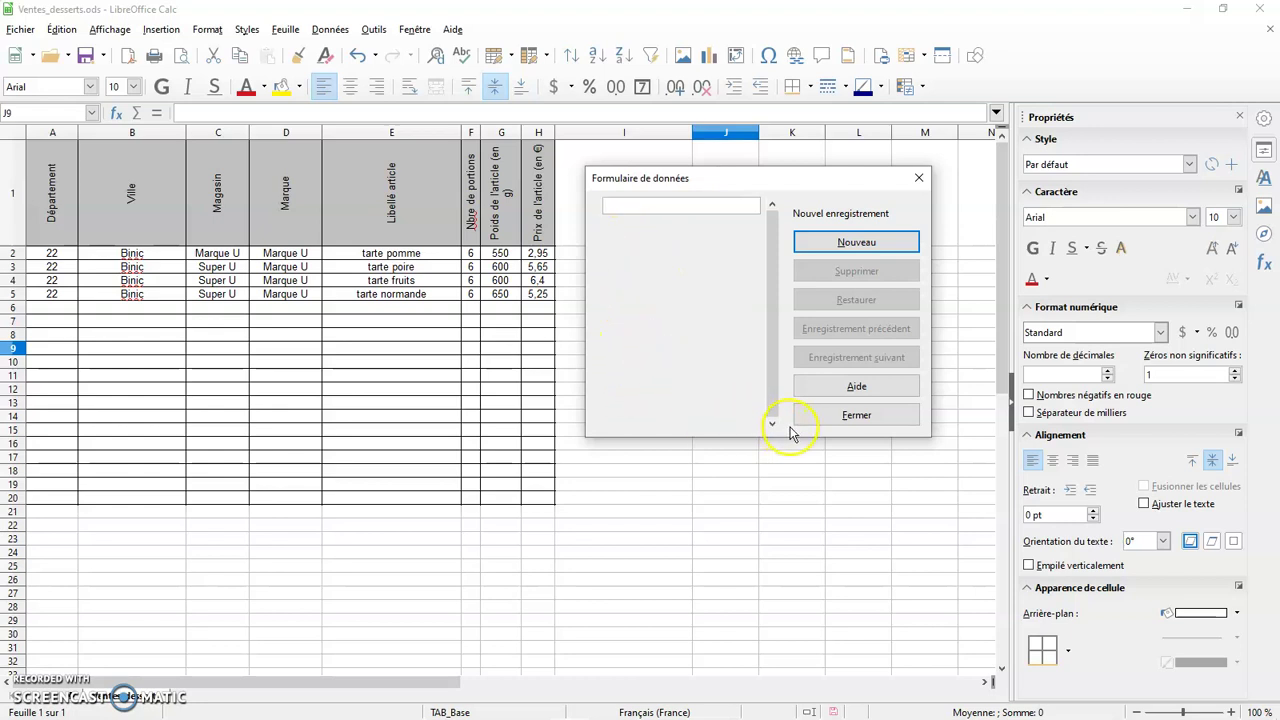
{"action": "left_click", "coordinate": [810, 416]}
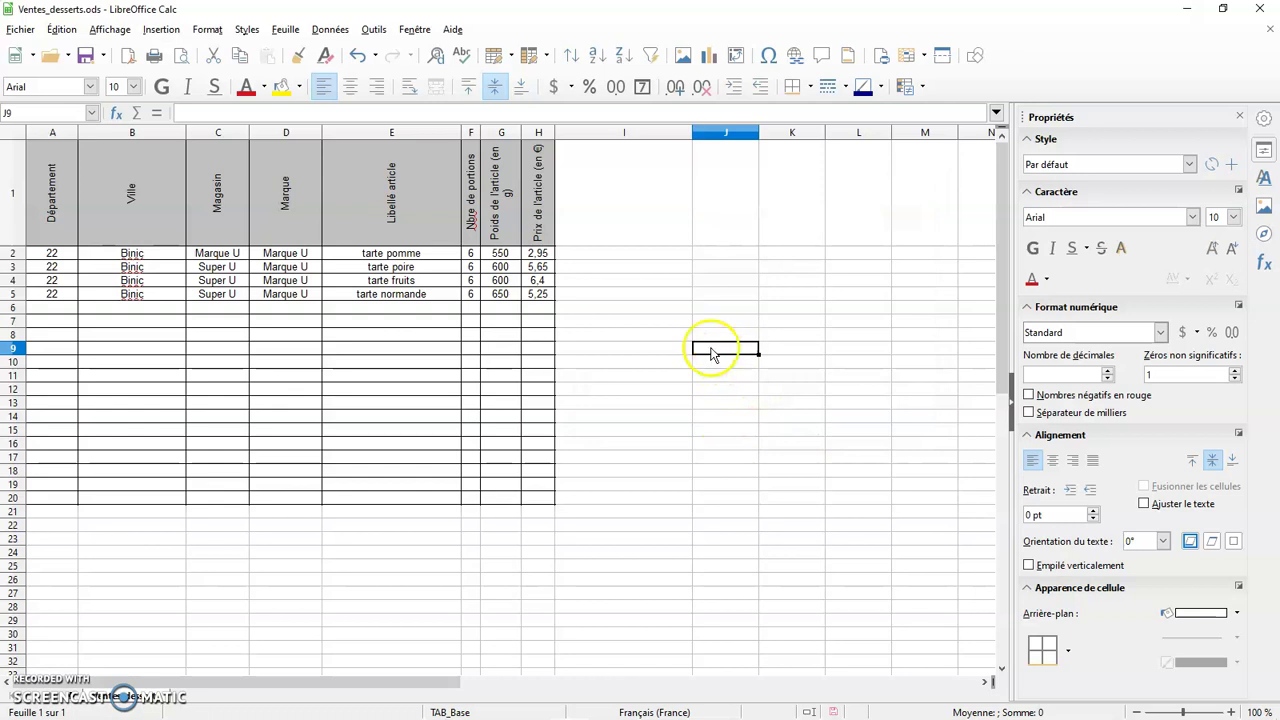
- Open the data entry form for the table from header cell A1 and place it clear of the data
{"action": "left_click", "coordinate": [63, 203]}
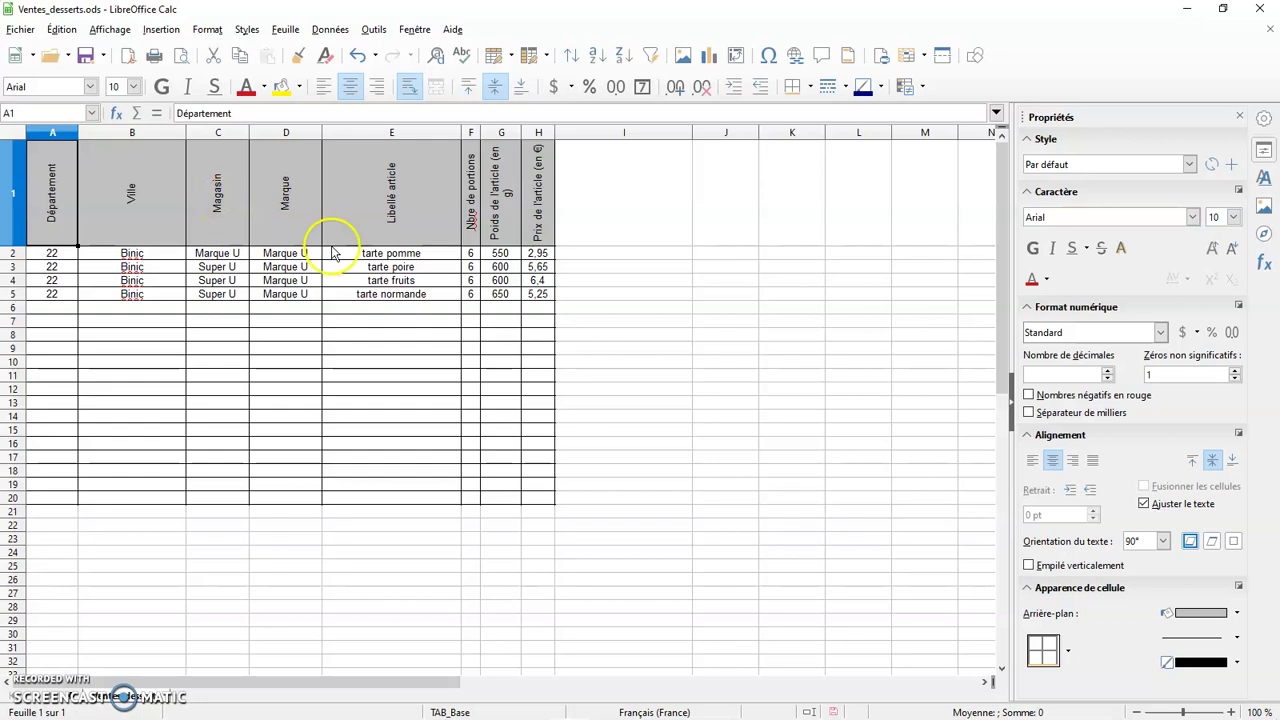
{"action": "left_click", "coordinate": [704, 362]}
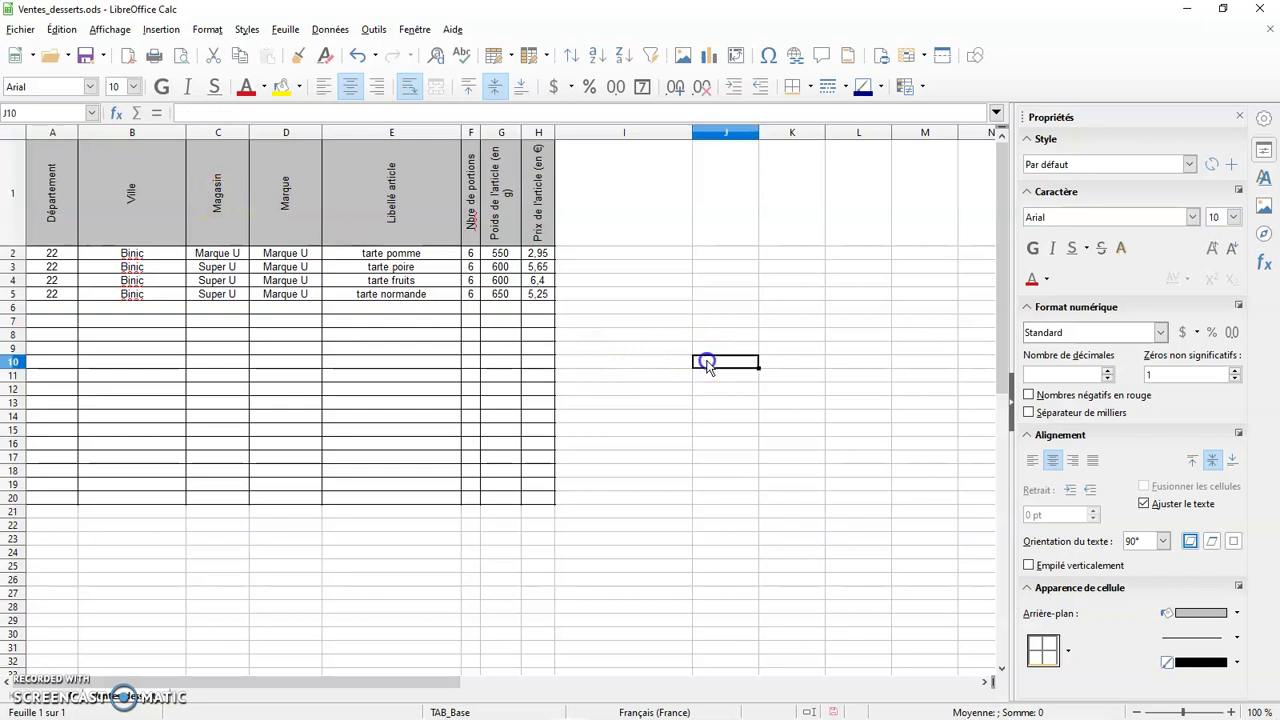
{"action": "left_click", "coordinate": [60, 192]}
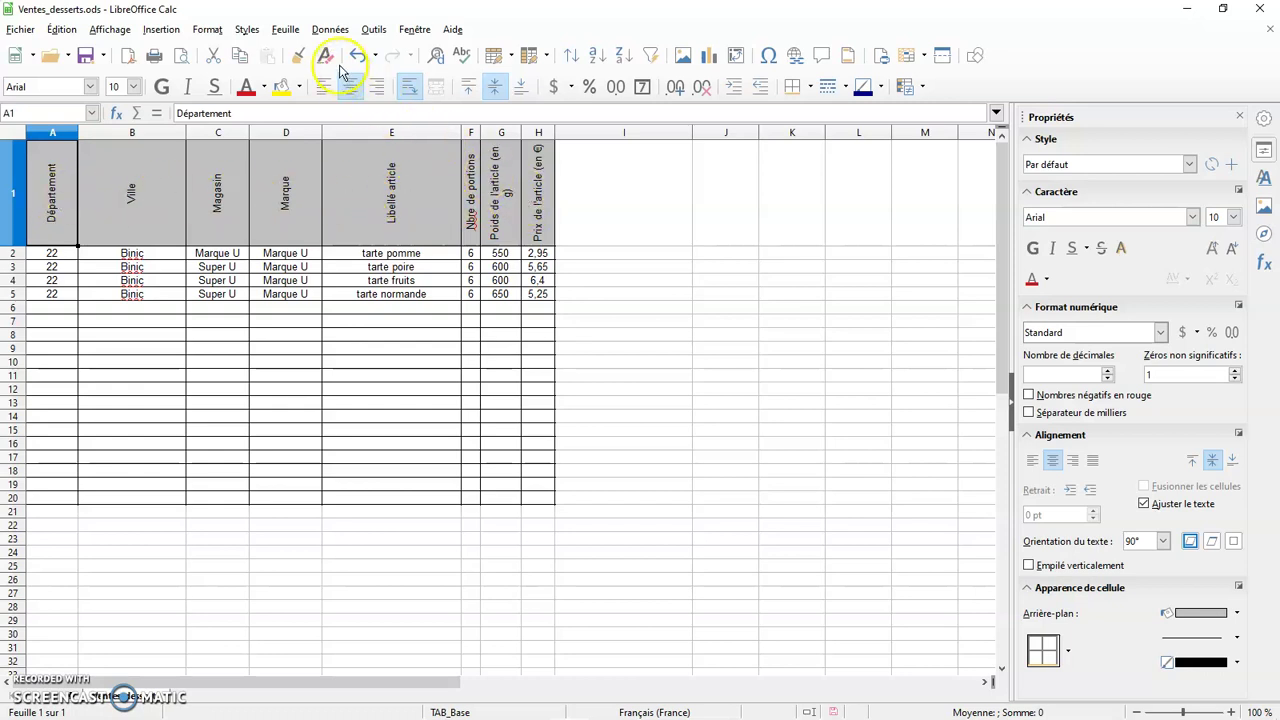
{"action": "left_click", "coordinate": [331, 32]}
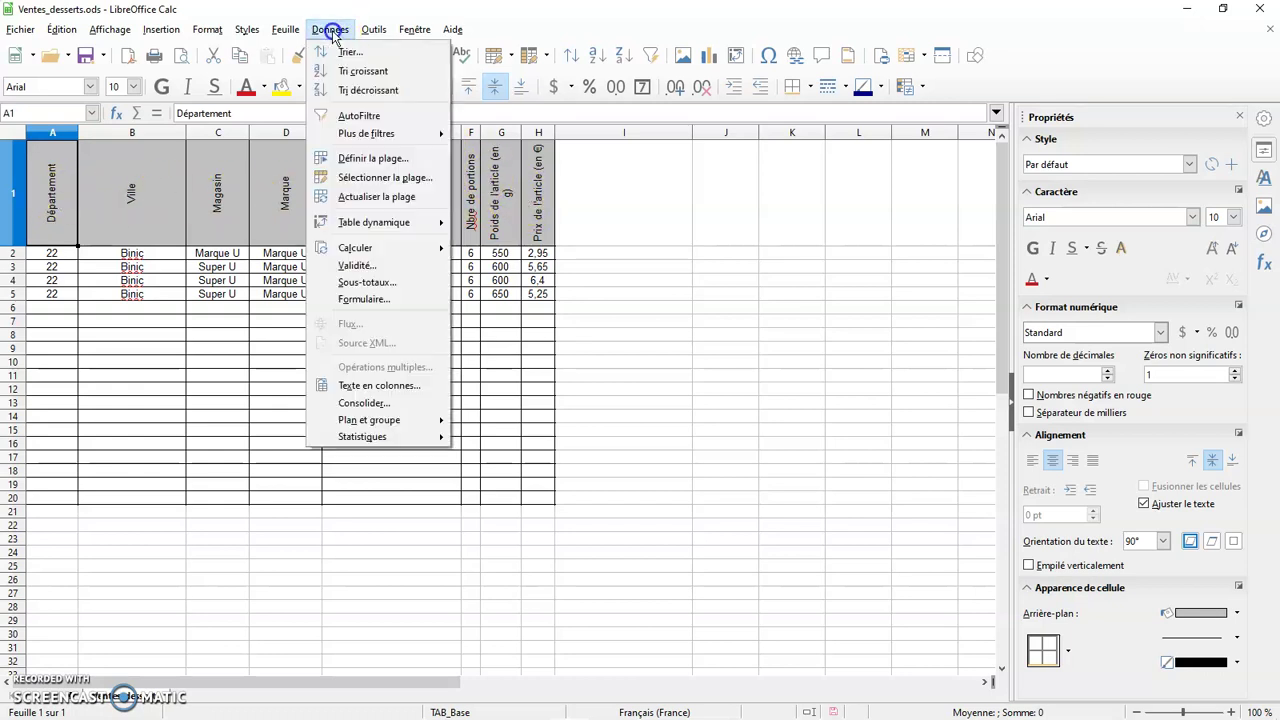
{"action": "left_click", "coordinate": [370, 300]}
{"action": "left_click_drag", "start_coordinate": [639, 240], "coordinate": [791, 184]}
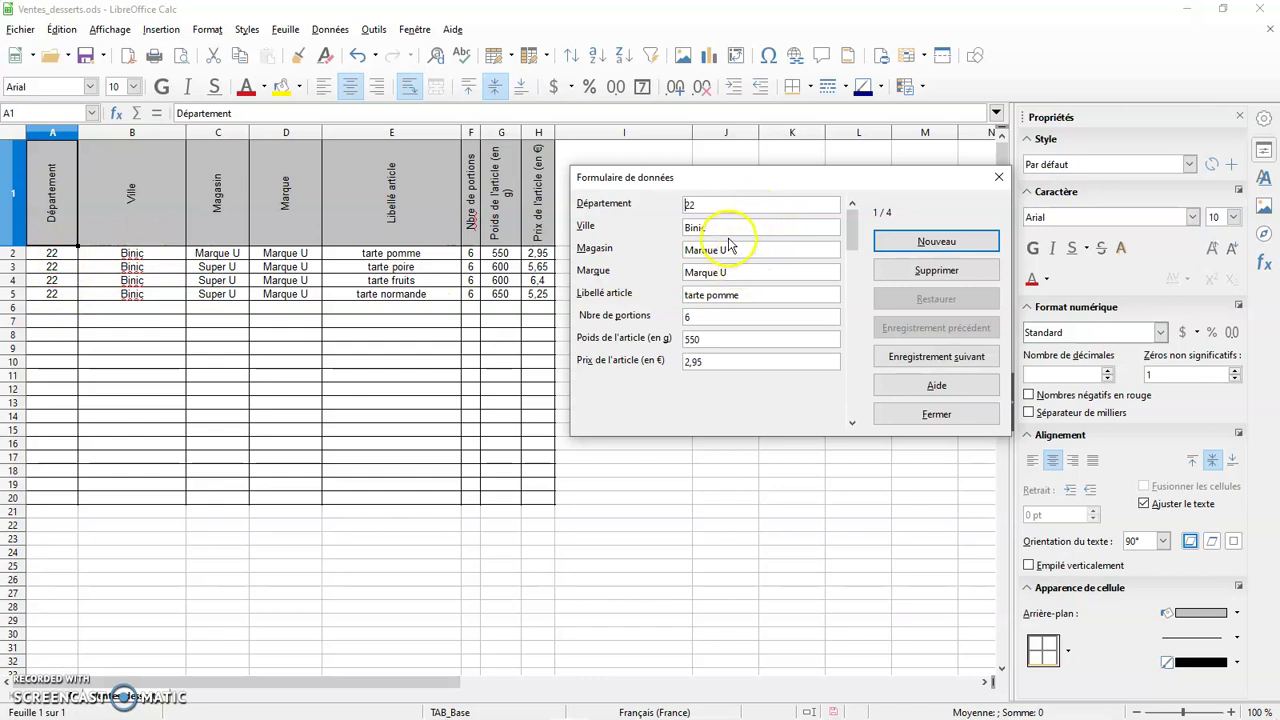
- In the first record, set Département to 29 and Ville to Brest, and save the change
{"action": "left_click", "coordinate": [716, 203]}
{"action": "key", "text": "BackSpace"}
{"action": "type", "text": "9"}
{"action": "left_click", "coordinate": [718, 226]}
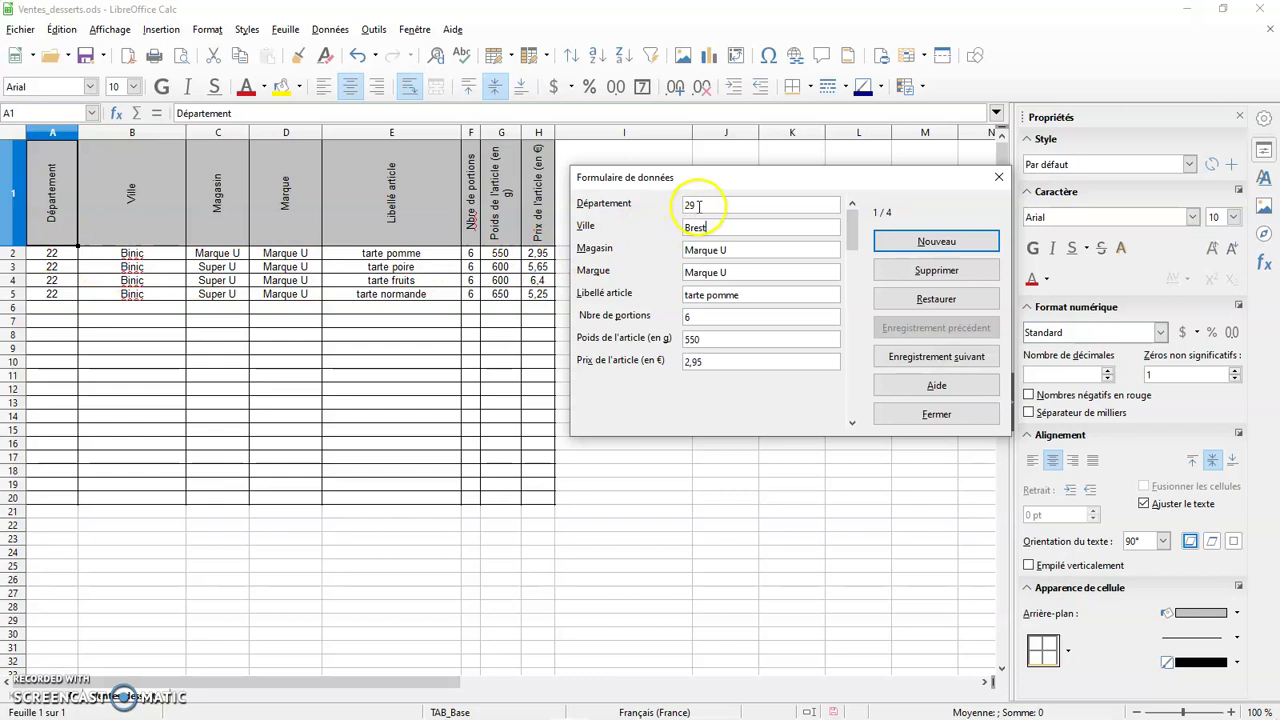
{"action": "left_click", "coordinate": [886, 241]}
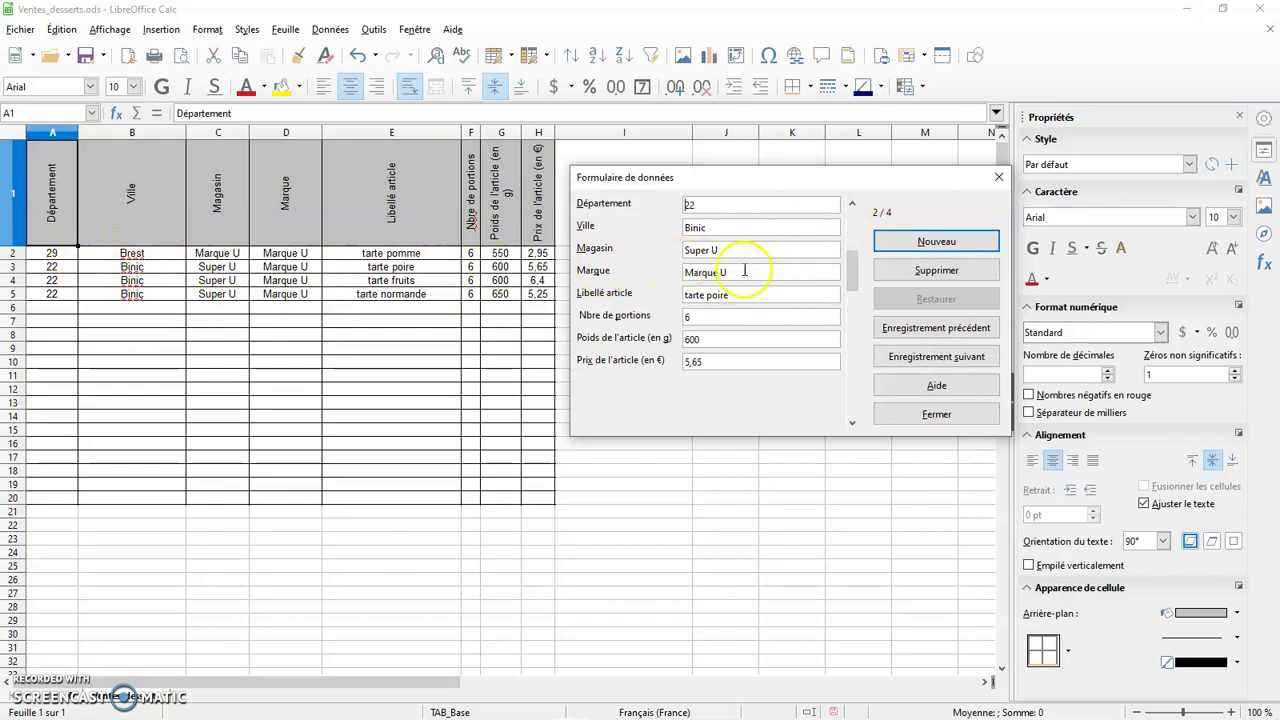
- Go past the last record to a blank one and enter 29 as Département and Brest as Ville
{"action": "left_click", "coordinate": [925, 358]}
{"action": "left_click", "coordinate": [925, 358]}
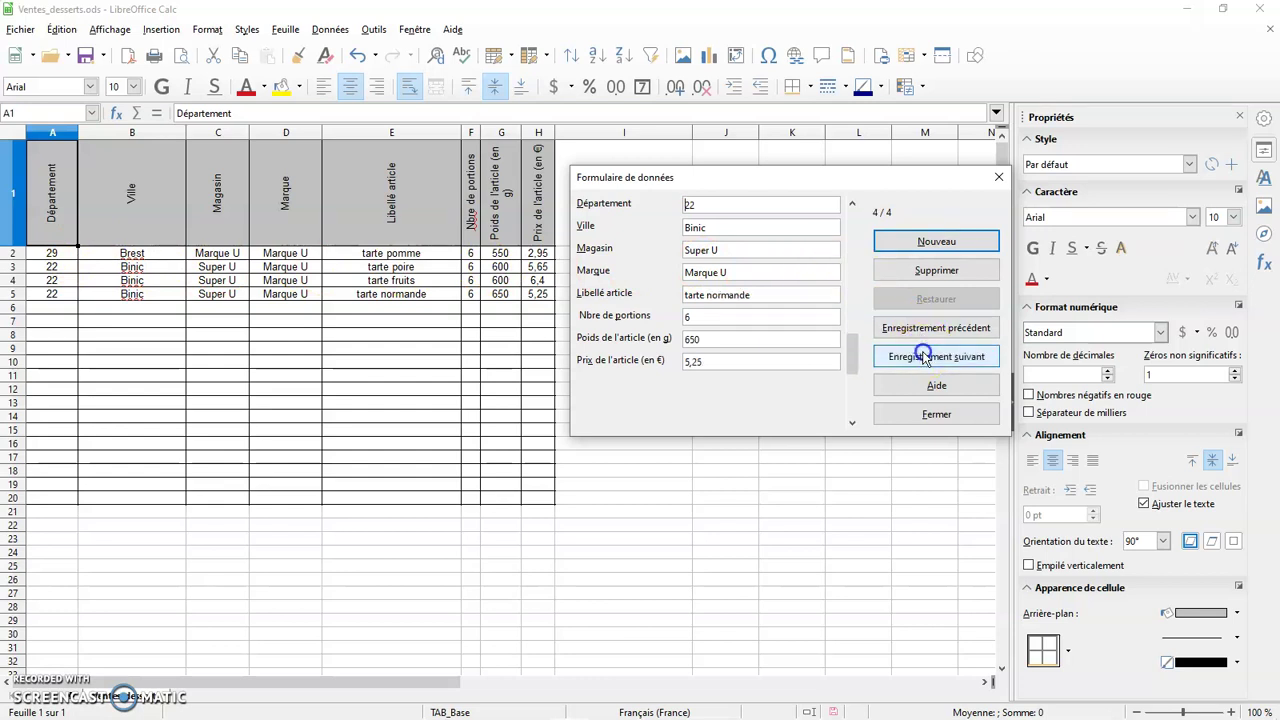
{"action": "left_click_drag", "start_coordinate": [852, 340], "coordinate": [852, 397]}
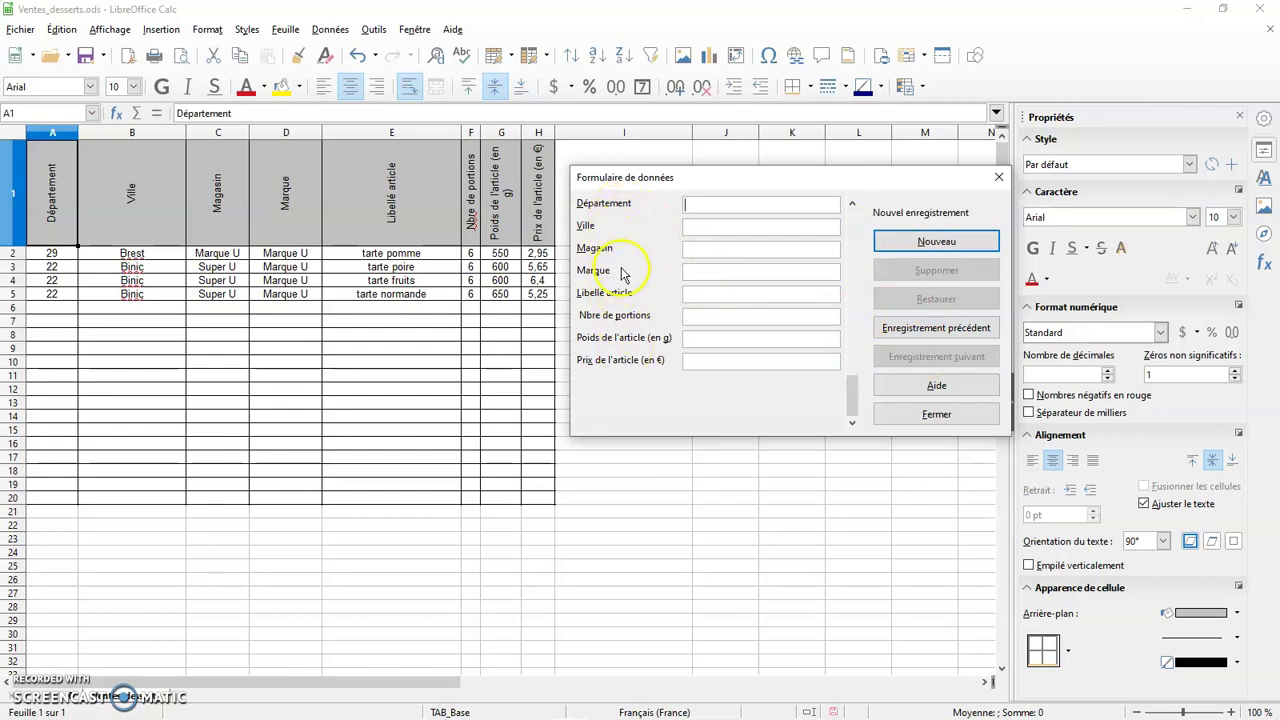
{"action": "left_click", "coordinate": [728, 203]}
{"action": "type", "text": "29"}
{"action": "left_click", "coordinate": [716, 228]}
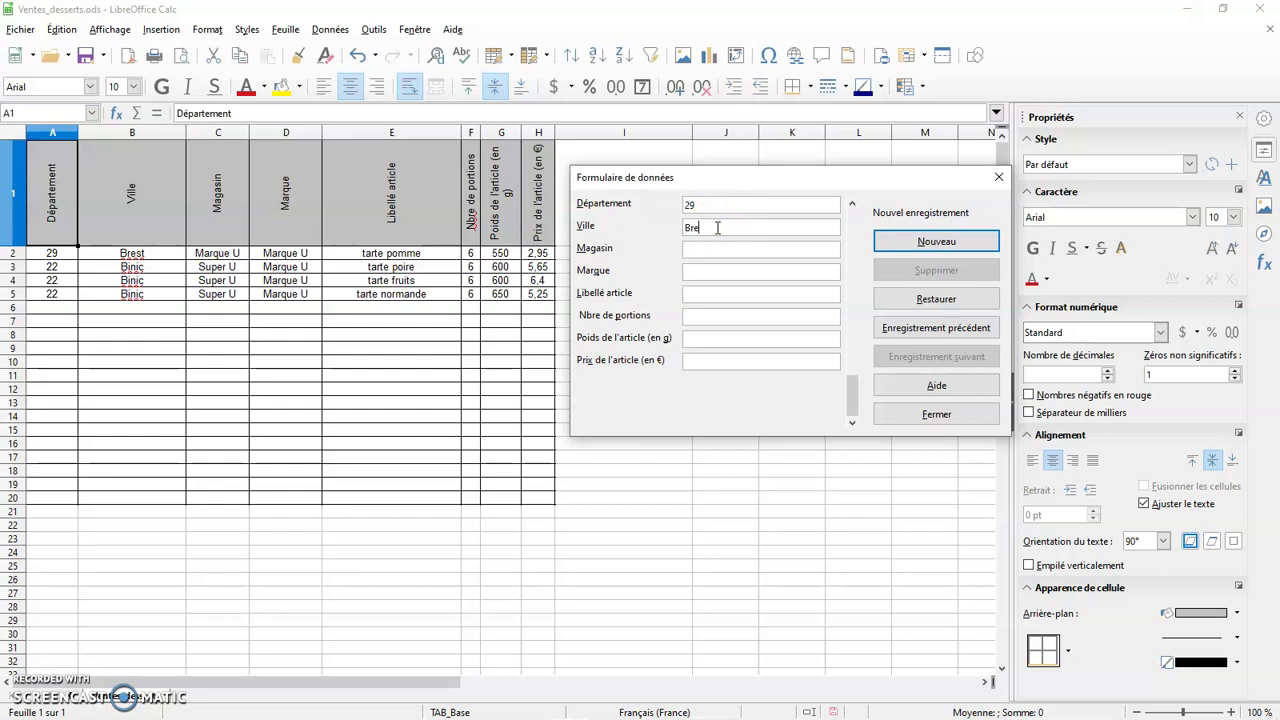
{"action": "type", "text": "Brest"}
- Complete the new record with Magasin and Marque Auchan, article tarte abricots, 6 portions, 500 g and price 5,25, and add it to the table
{"action": "left_click", "coordinate": [716, 251]}
{"action": "left_click", "coordinate": [727, 273]}
{"action": "left_click", "coordinate": [723, 291]}
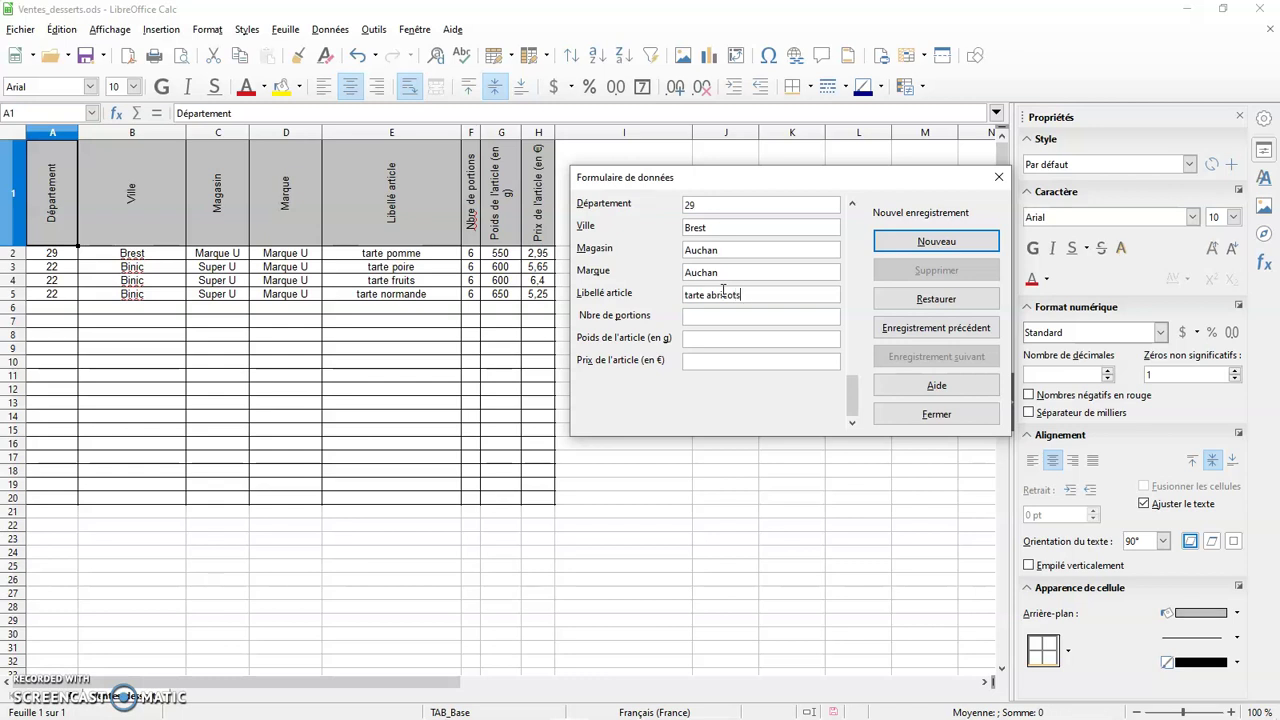
{"action": "left_click", "coordinate": [710, 340]}
{"action": "left_click", "coordinate": [708, 362]}
{"action": "left_click", "coordinate": [890, 242]}
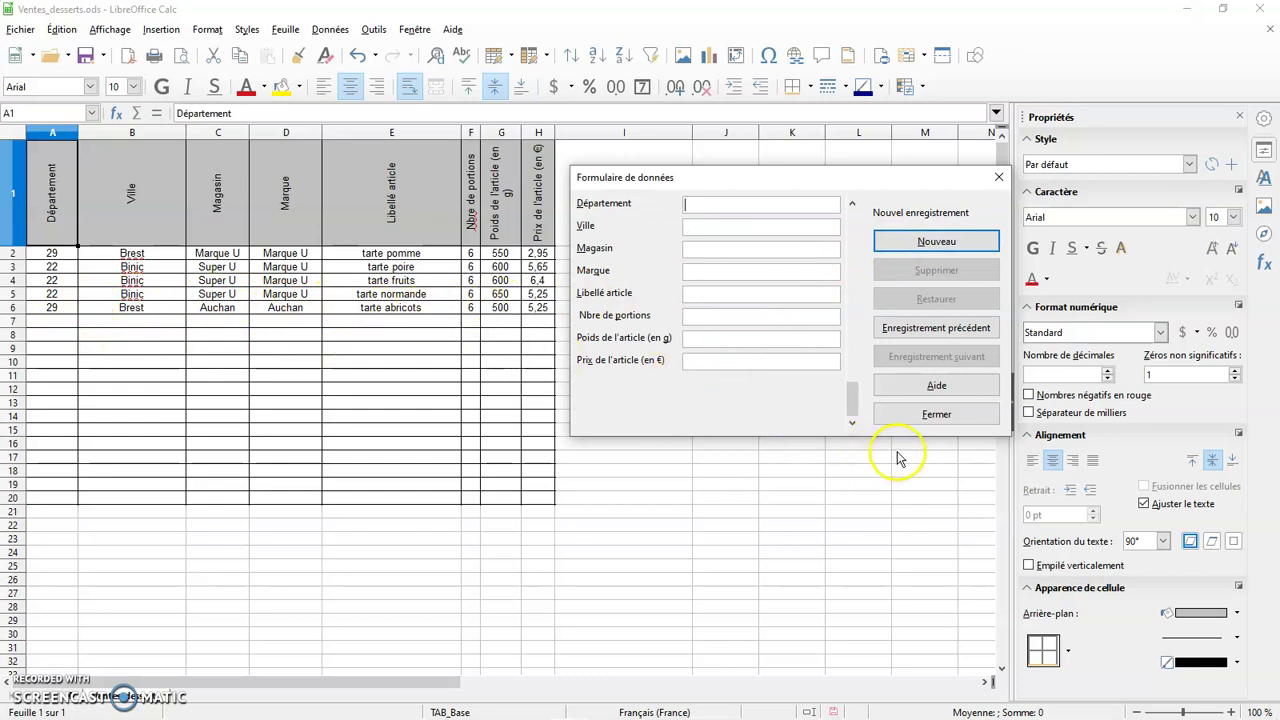
- Return to the first record, set Département to 22 and Ville to Binic, and save the change
{"action": "left_click_drag", "start_coordinate": [851, 392], "coordinate": [842, 204]}
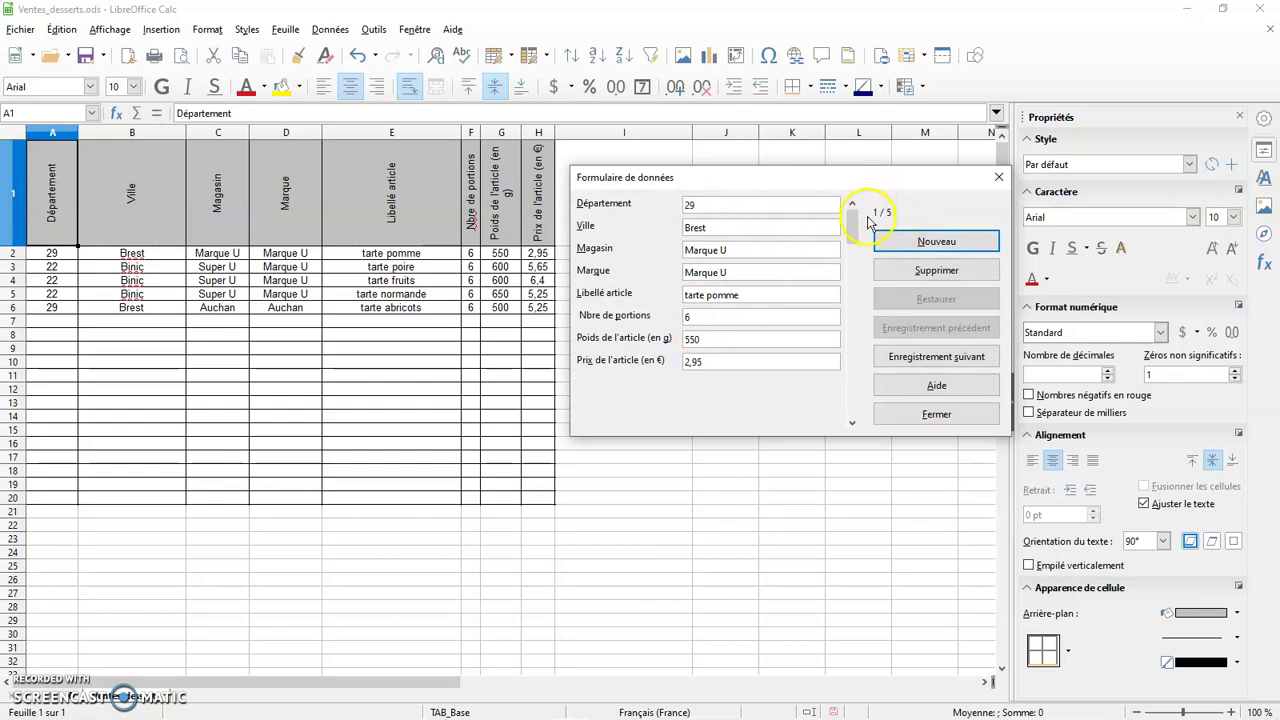
{"action": "left_click", "coordinate": [743, 206]}
{"action": "key", "text": "BackSpace"}
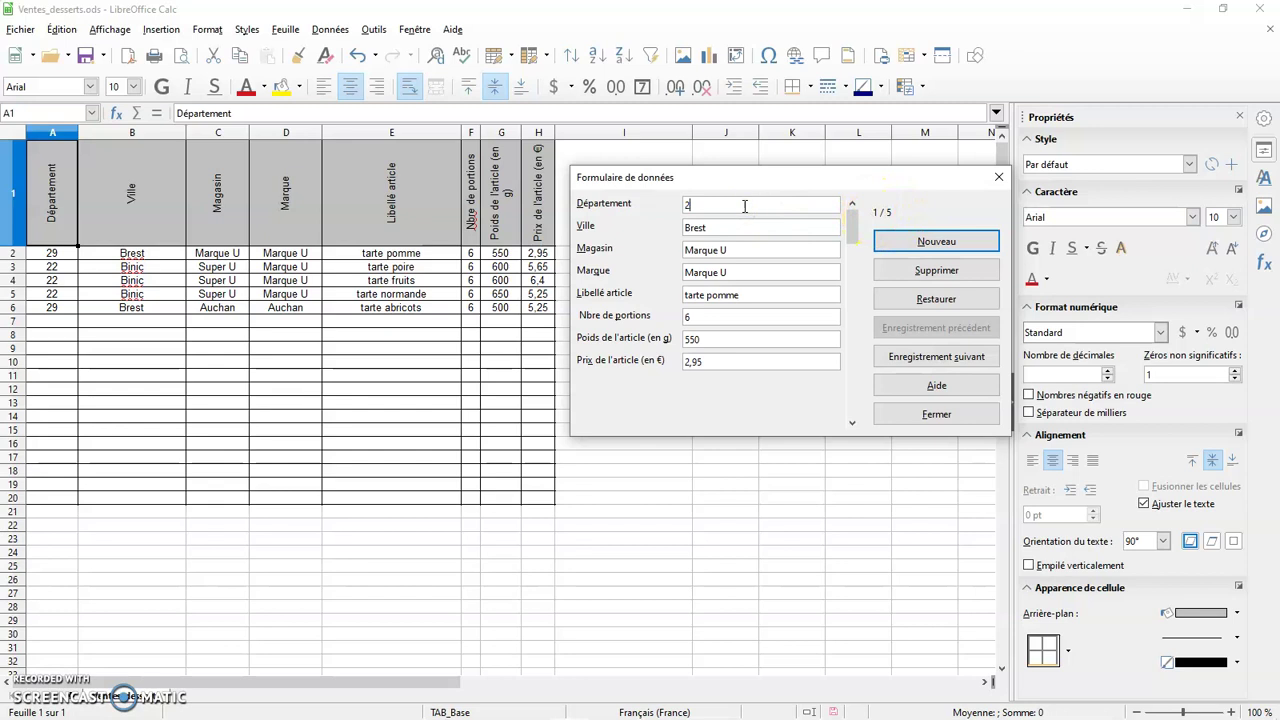
{"action": "left_click", "coordinate": [736, 230]}
{"action": "left_click", "coordinate": [887, 241]}
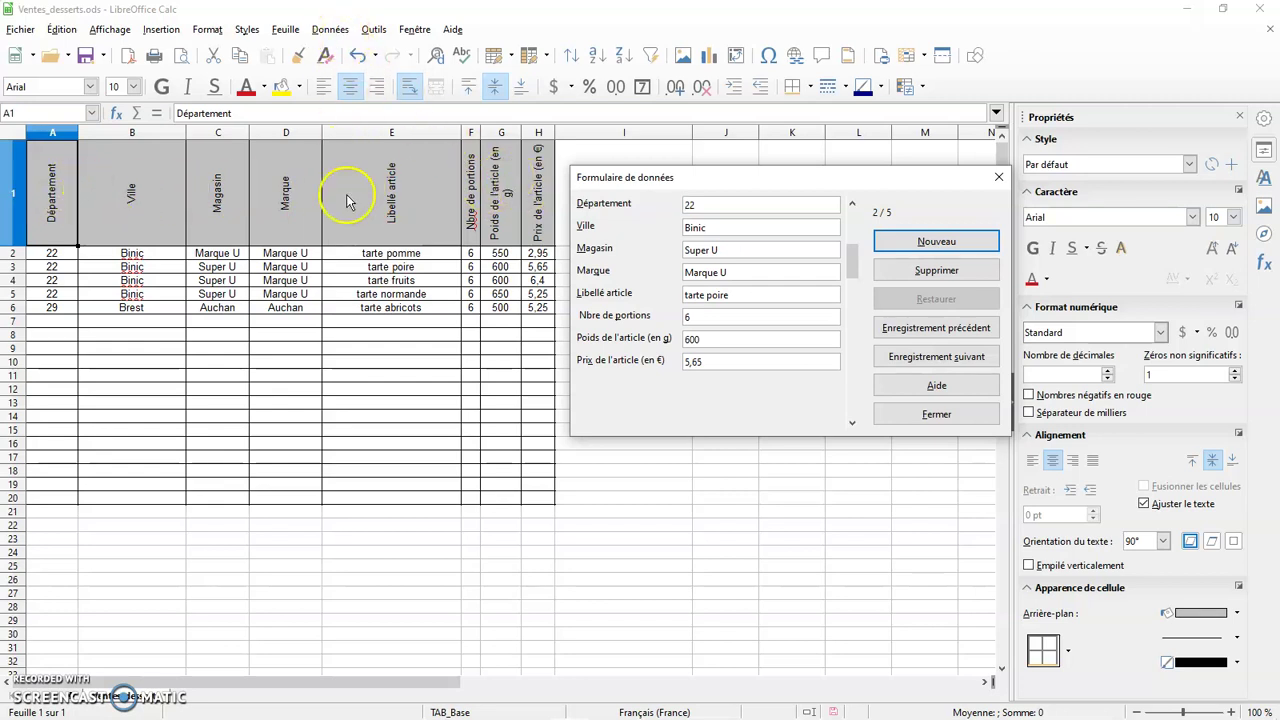
- Go to the blank new record in the form, close the form, and select cell J7 outside the table
{"action": "left_click_drag", "start_coordinate": [853, 265], "coordinate": [852, 415]}
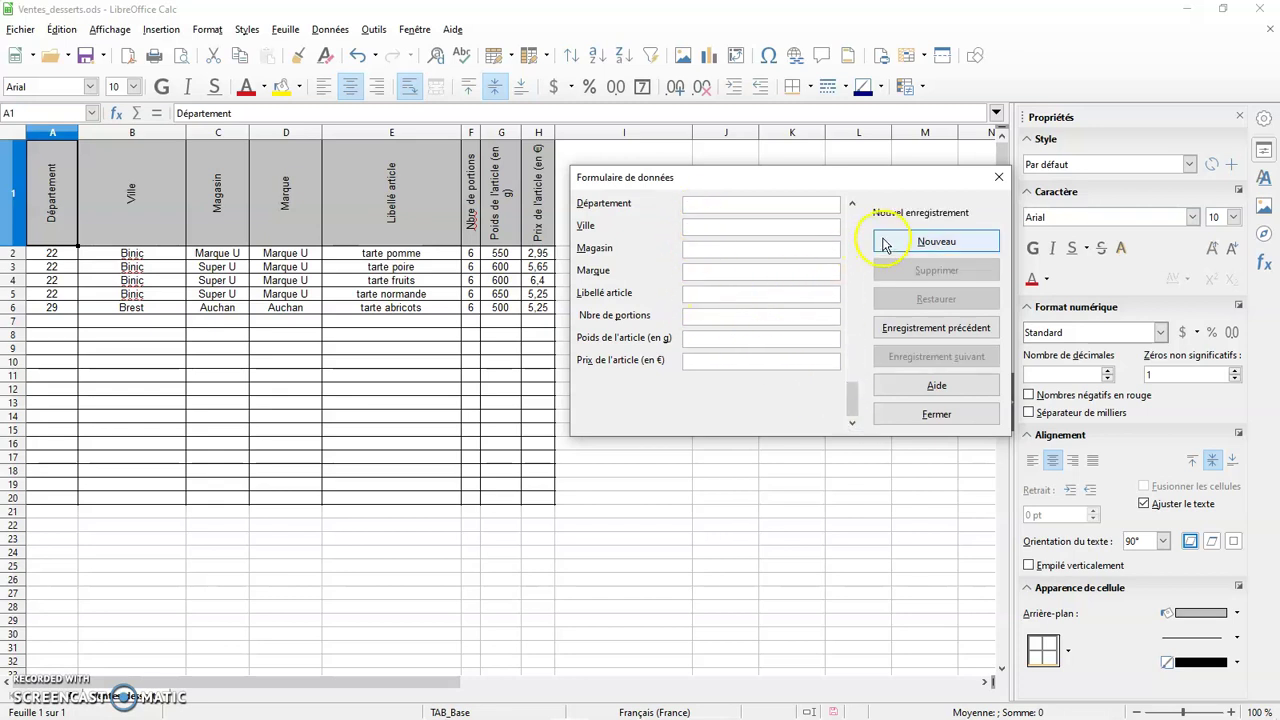
{"action": "left_click", "coordinate": [887, 412]}
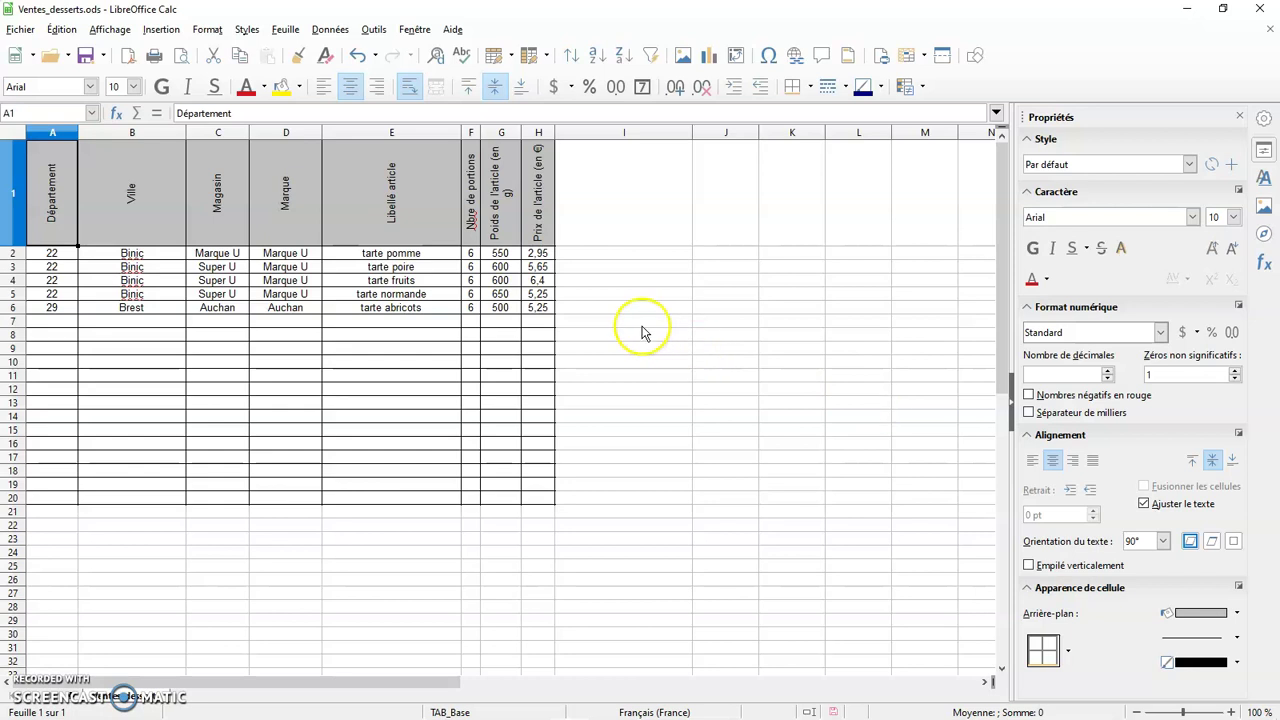
{"action": "left_click", "coordinate": [706, 326]}
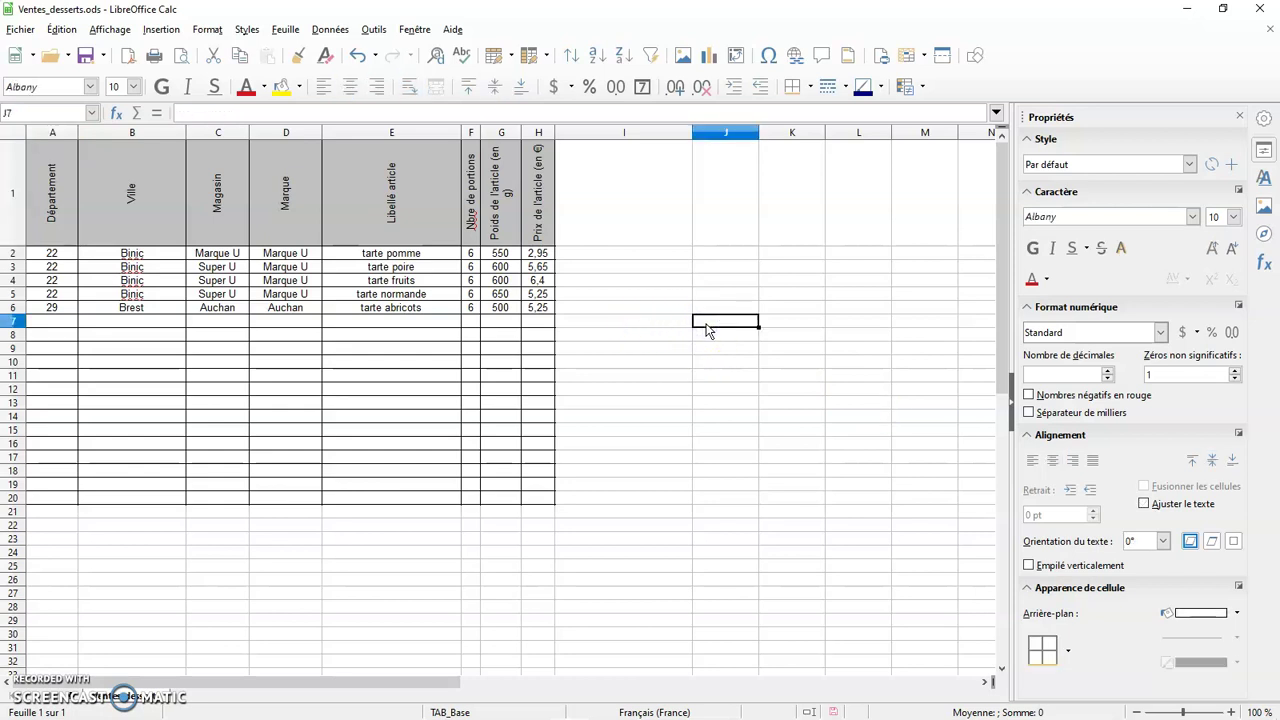